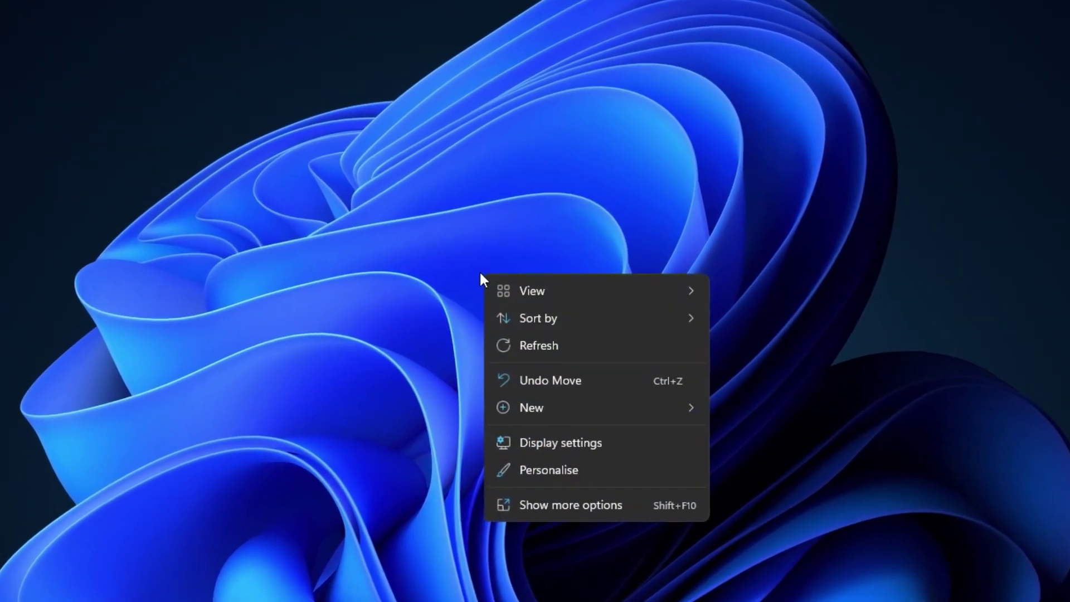
Open Display settings and leave the scale at 100%.
click(633, 442)
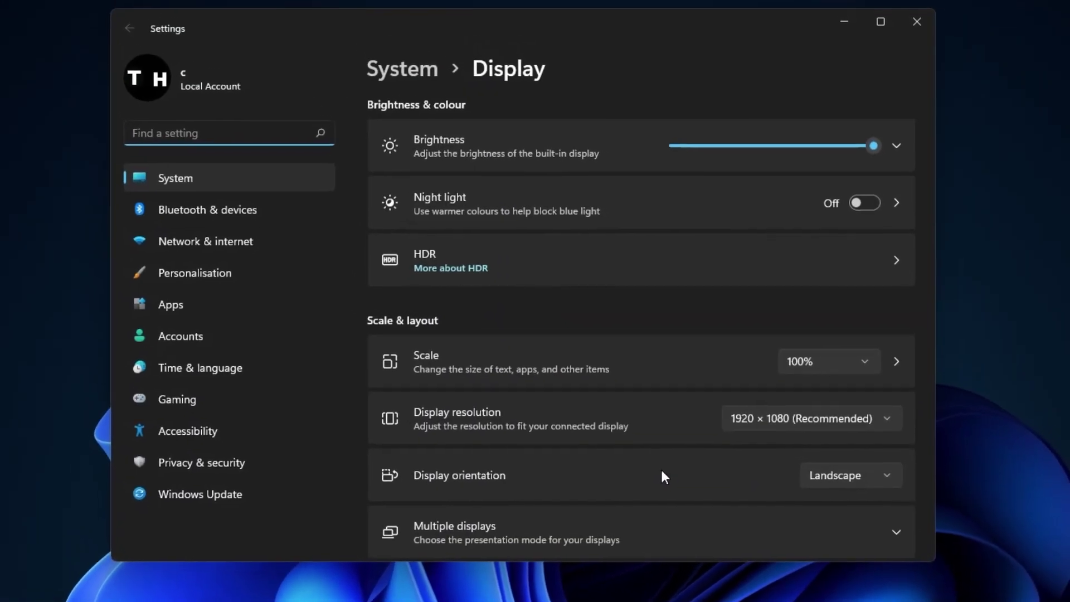
scroll(338, 358, down, 1)
scroll(376, 383, down, 2)
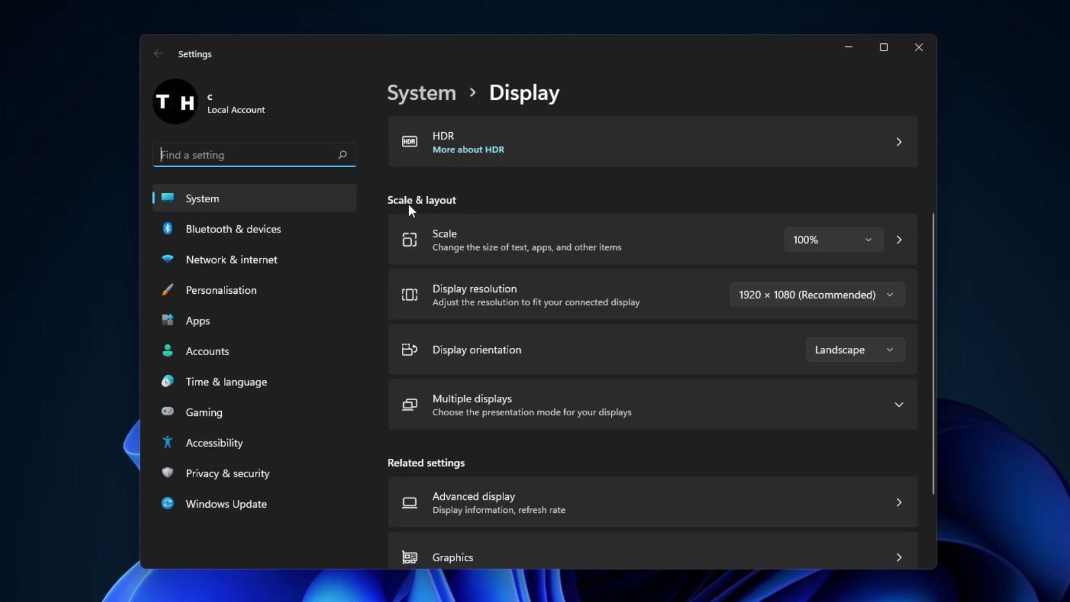
click(832, 242)
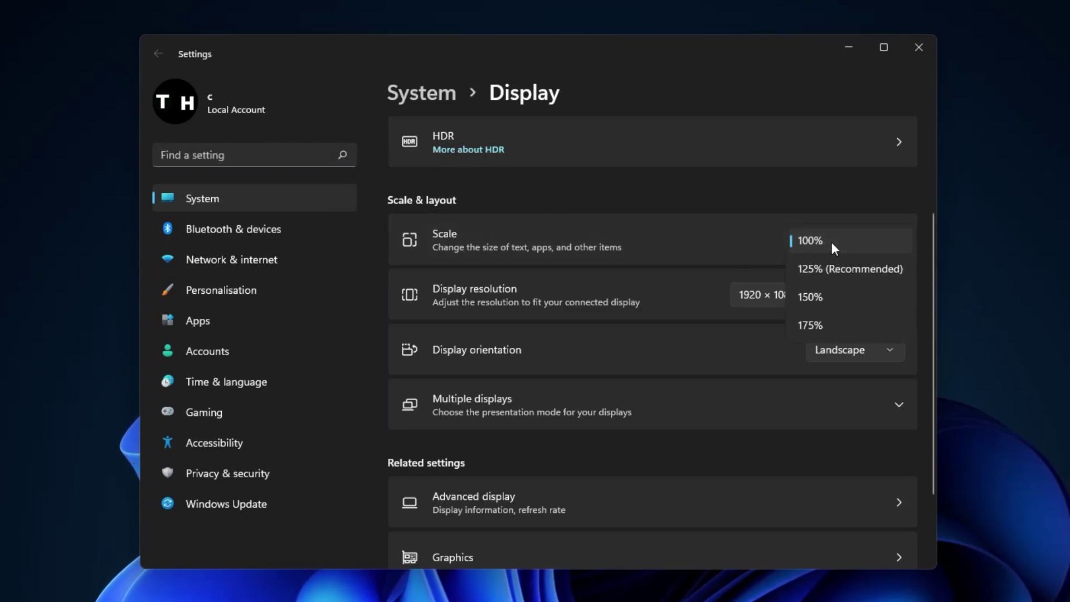
click(832, 242)
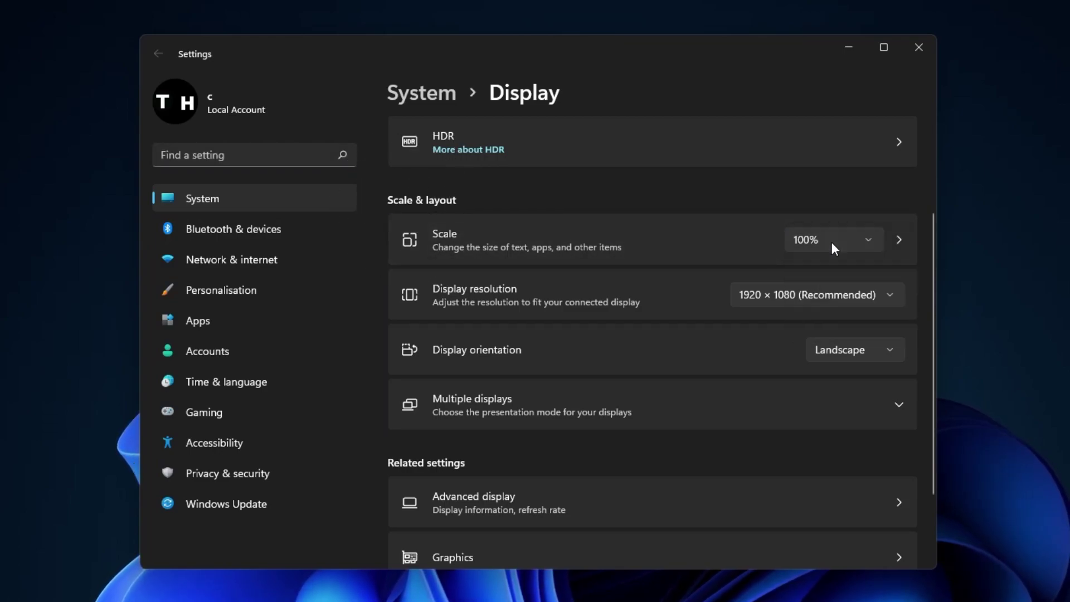
Keep the display resolution at 1920 × 1080 and view the advanced display information.
click(890, 297)
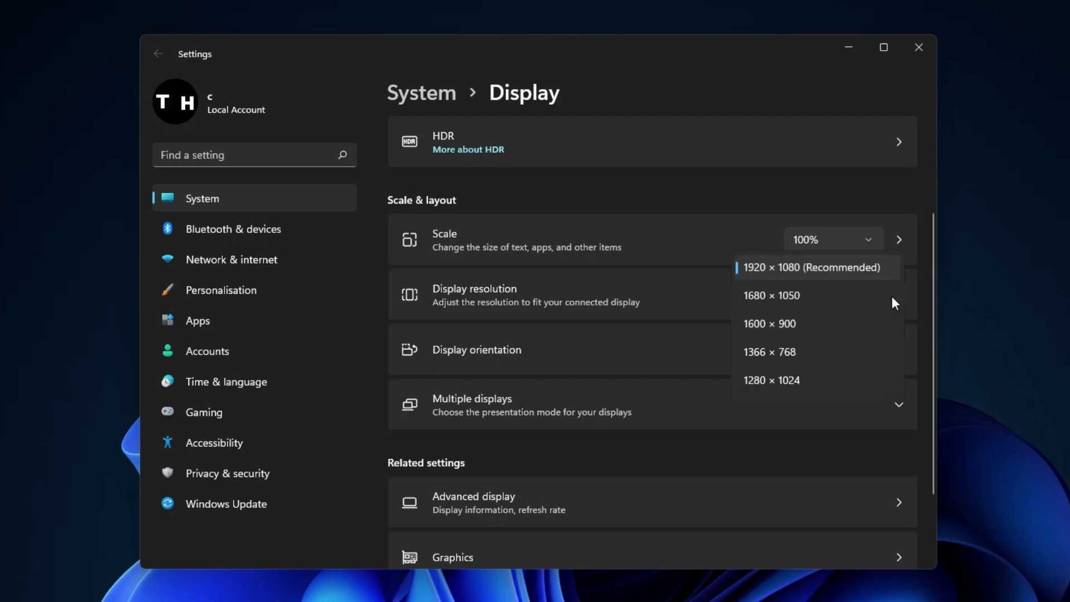
click(811, 268)
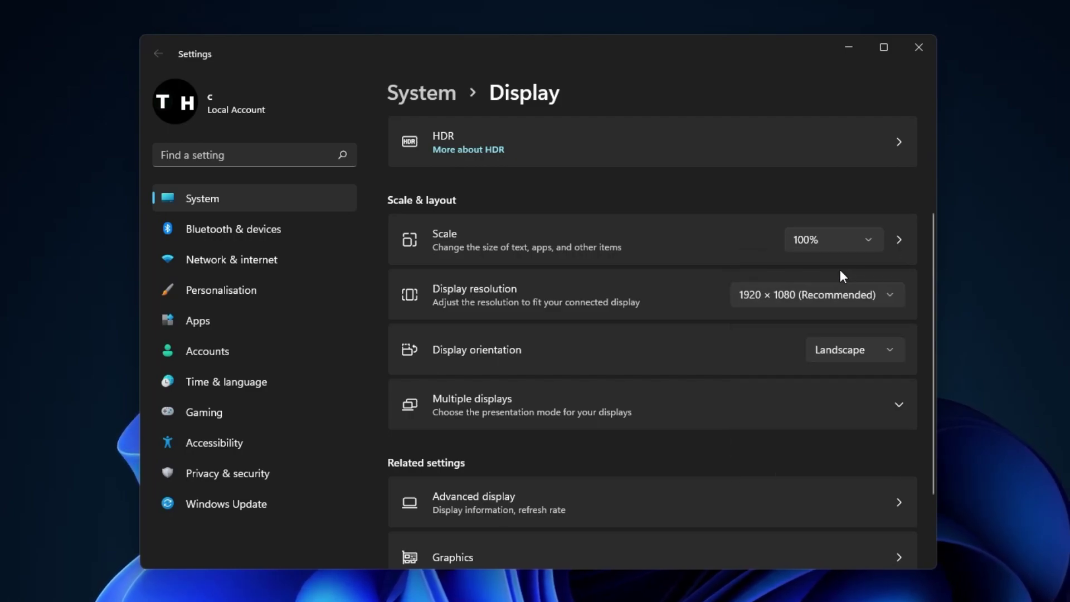
drag(931, 242, 912, 335)
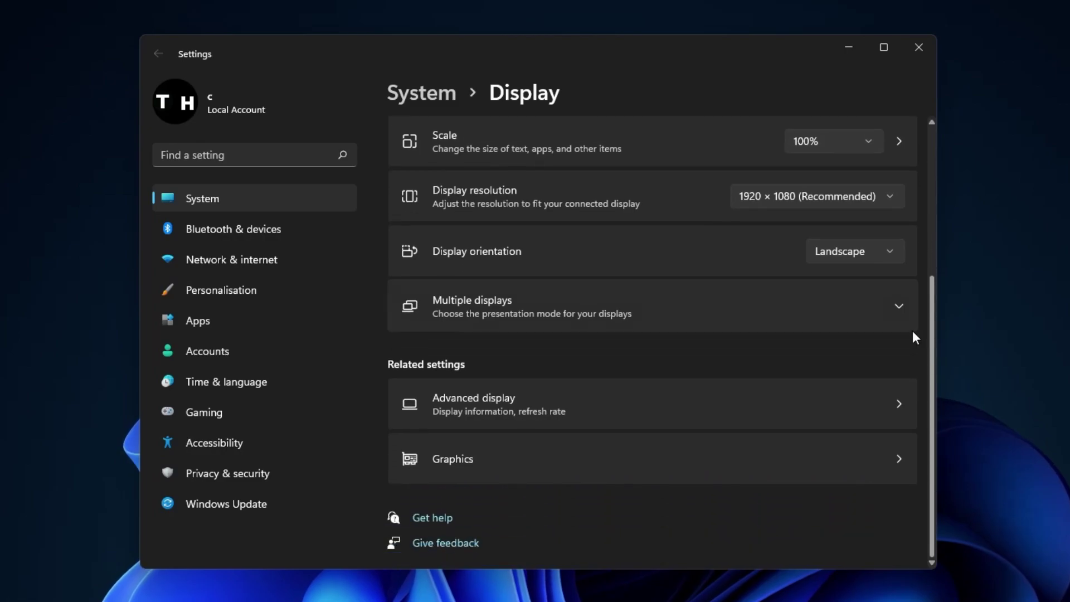
click(525, 402)
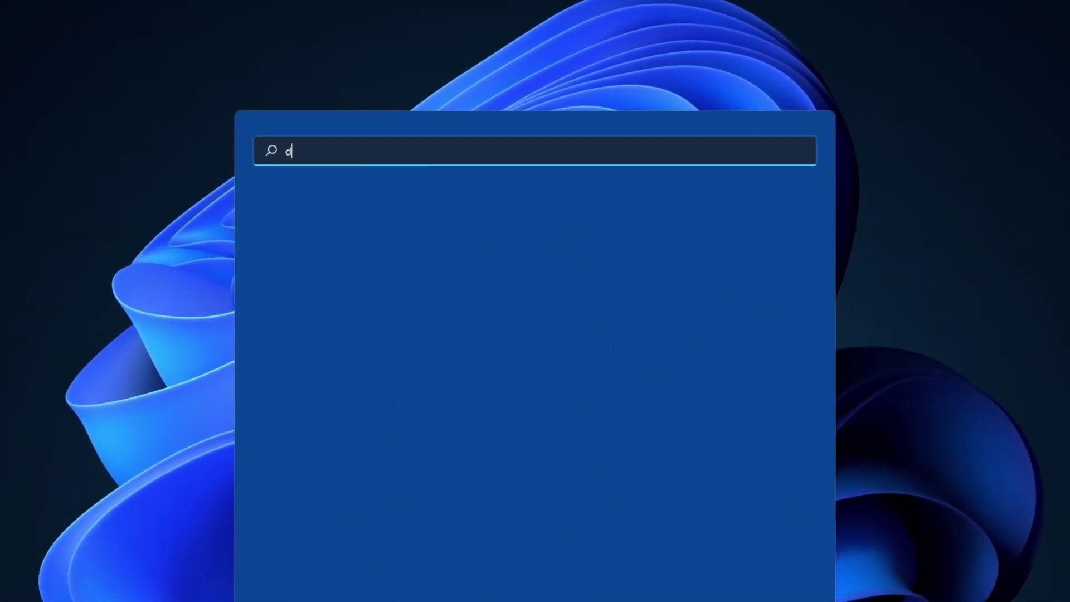
Open Device Manager and select the NVIDIA GeForce RTX 3060 Laptop GPU under Display adapters.
text(evice manager)
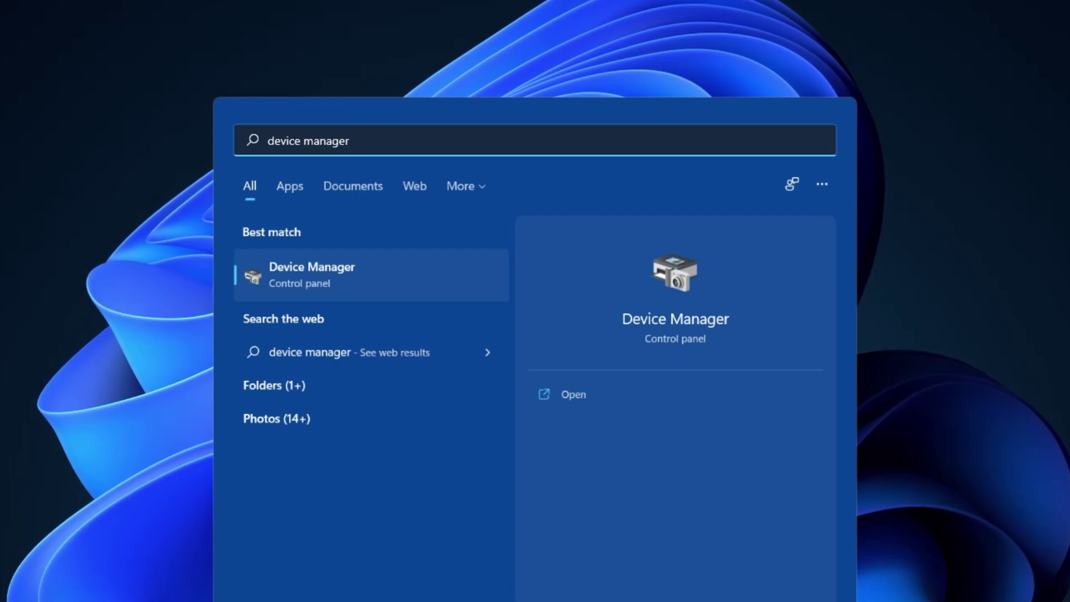
key(Return)
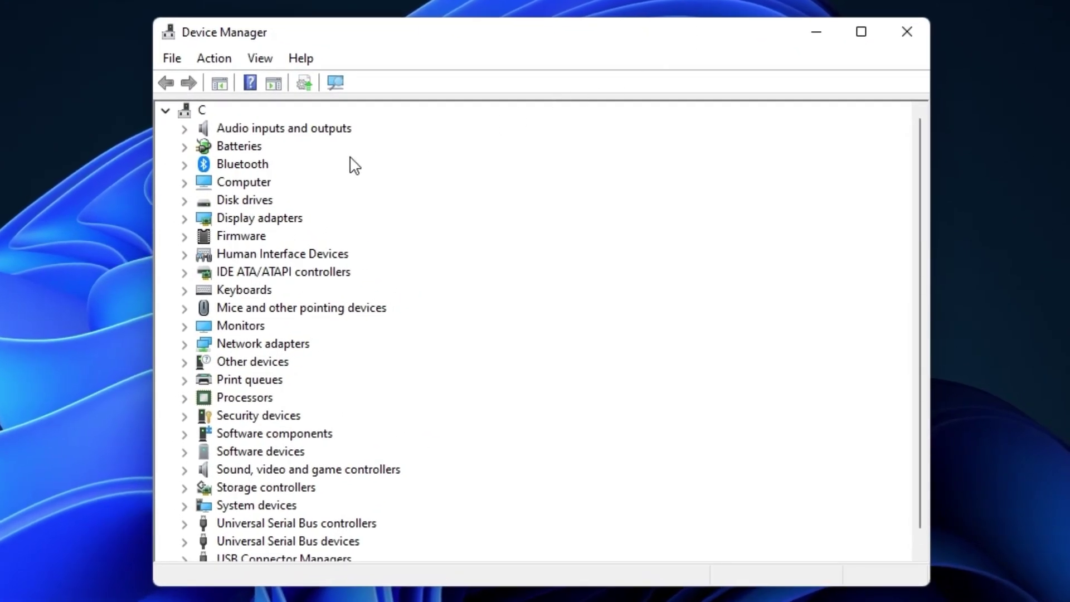
click(184, 218)
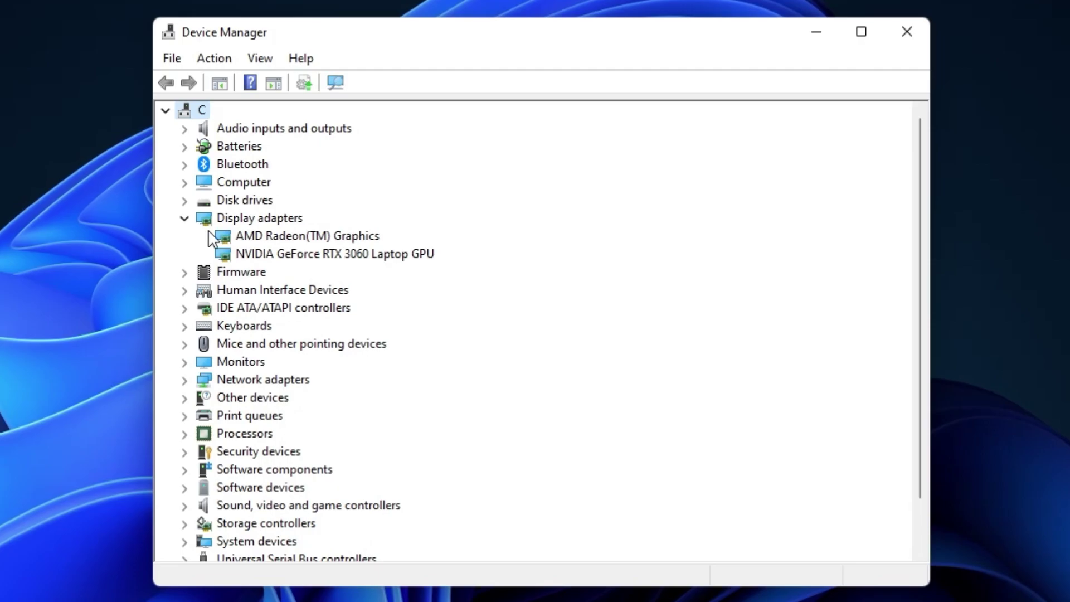
click(310, 254)
Review the GPU's Update driver options, then close the wizard and Device Manager without updating.
right_click(381, 252)
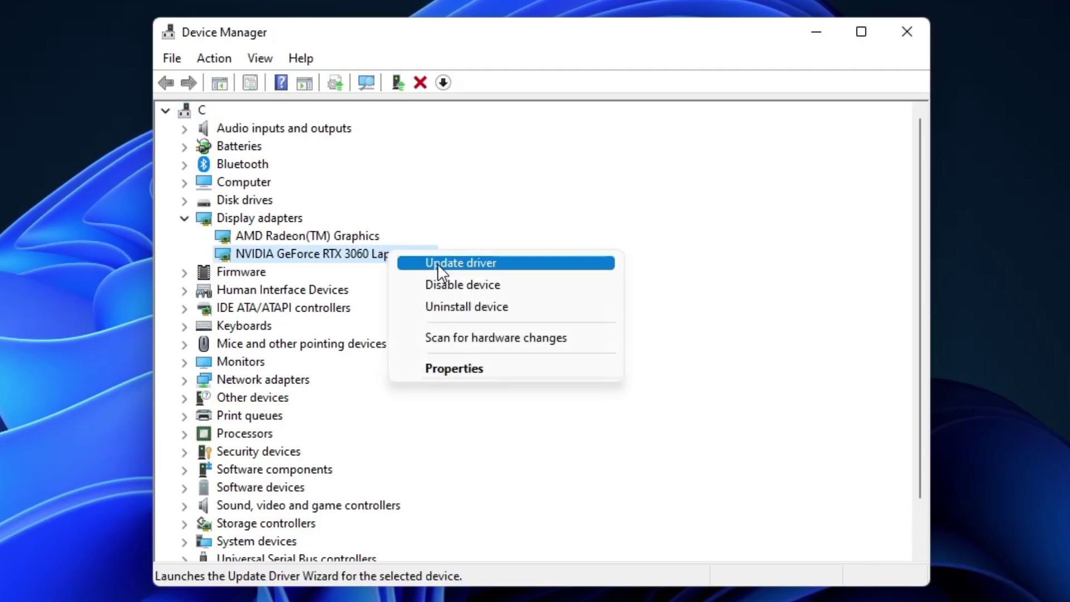
click(532, 264)
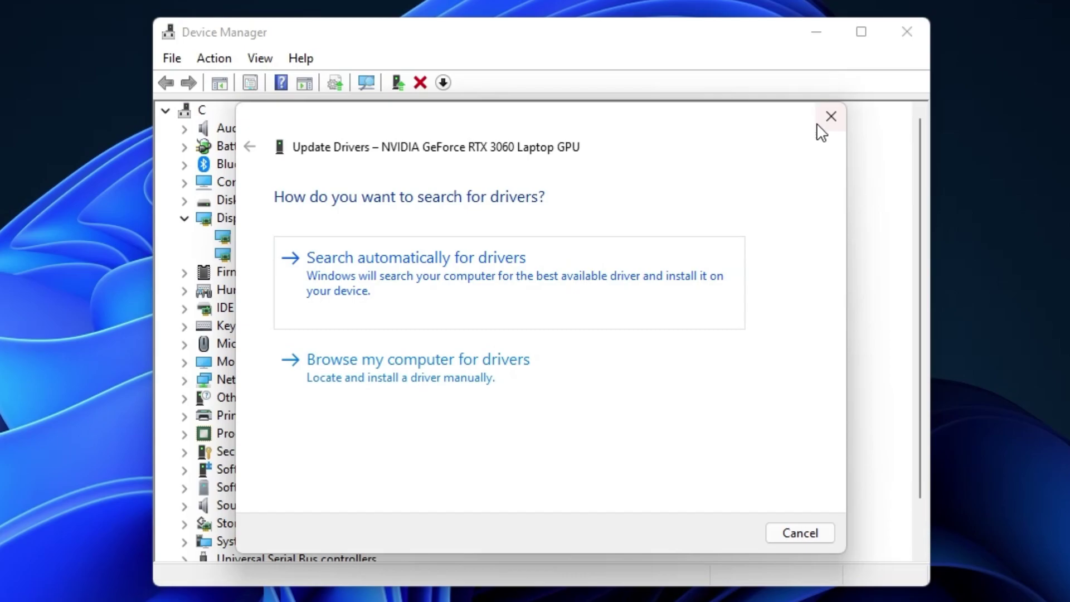
click(830, 116)
click(906, 32)
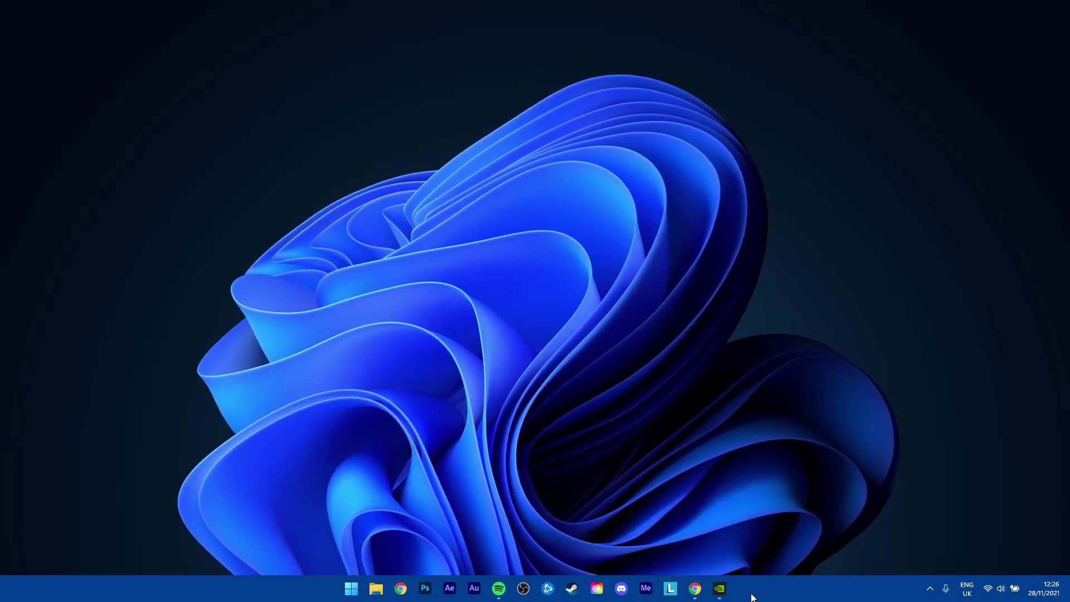
Compare available Game Ready driver 496.76 with installed 496.13 in GeForce Experience's Drivers page.
click(723, 589)
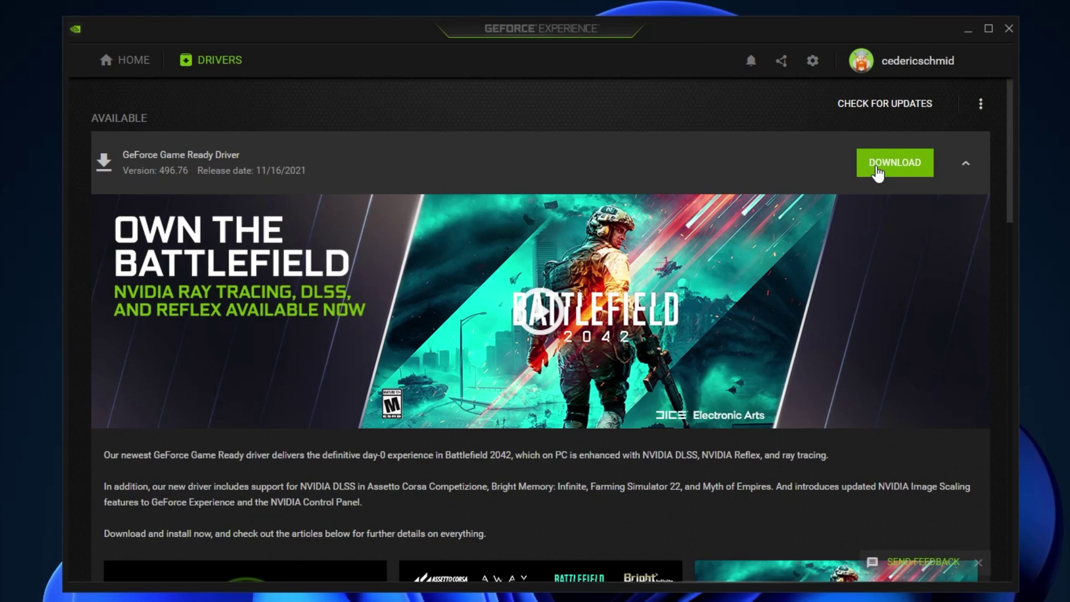
click(964, 164)
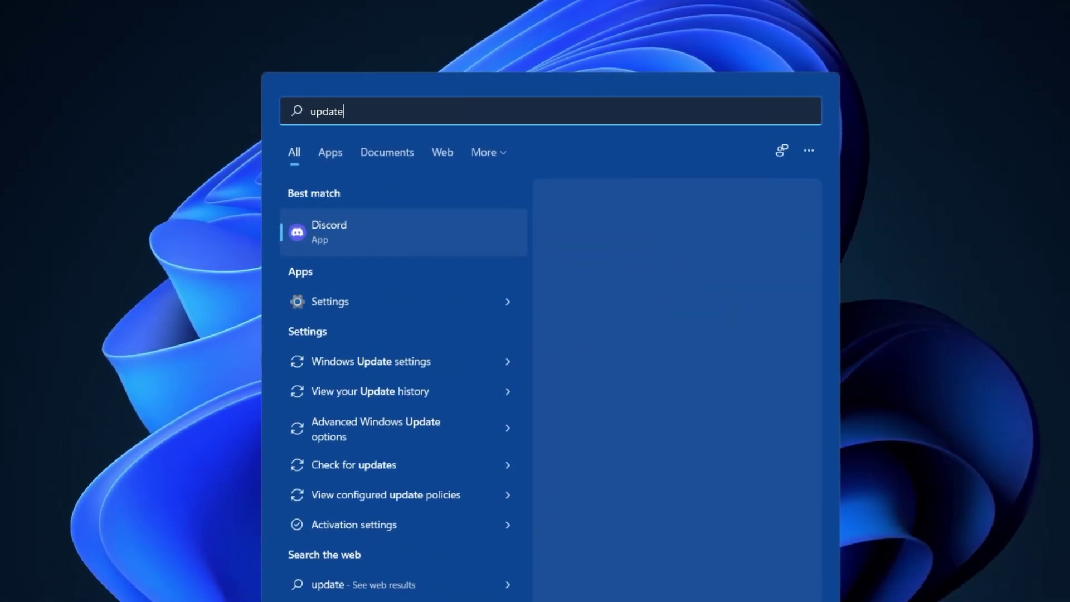
Run a Windows Update check for new updates, then close Settings.
key(Down)
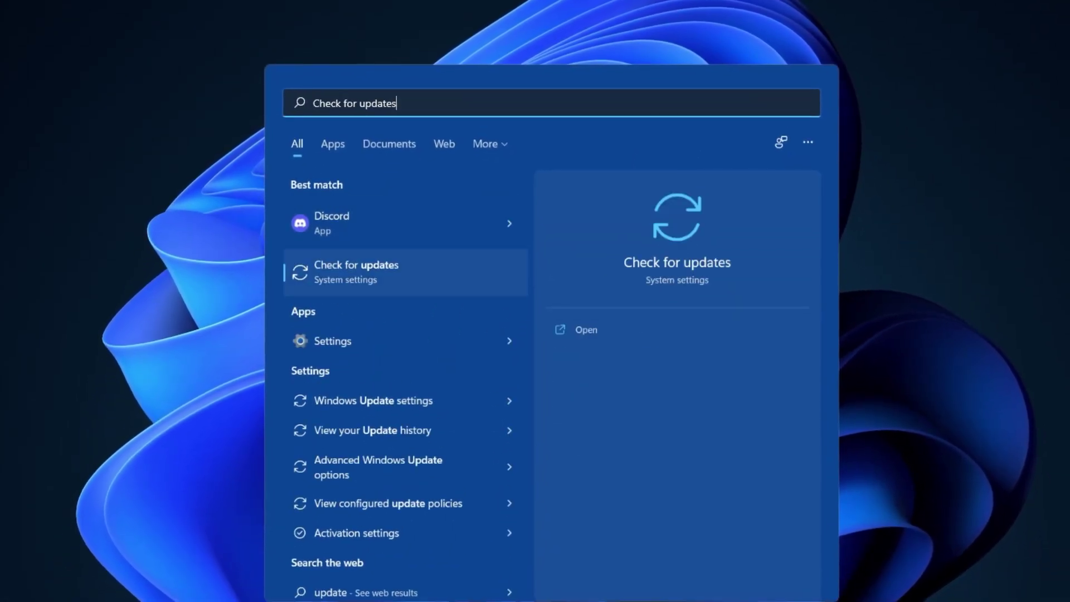
key(Return)
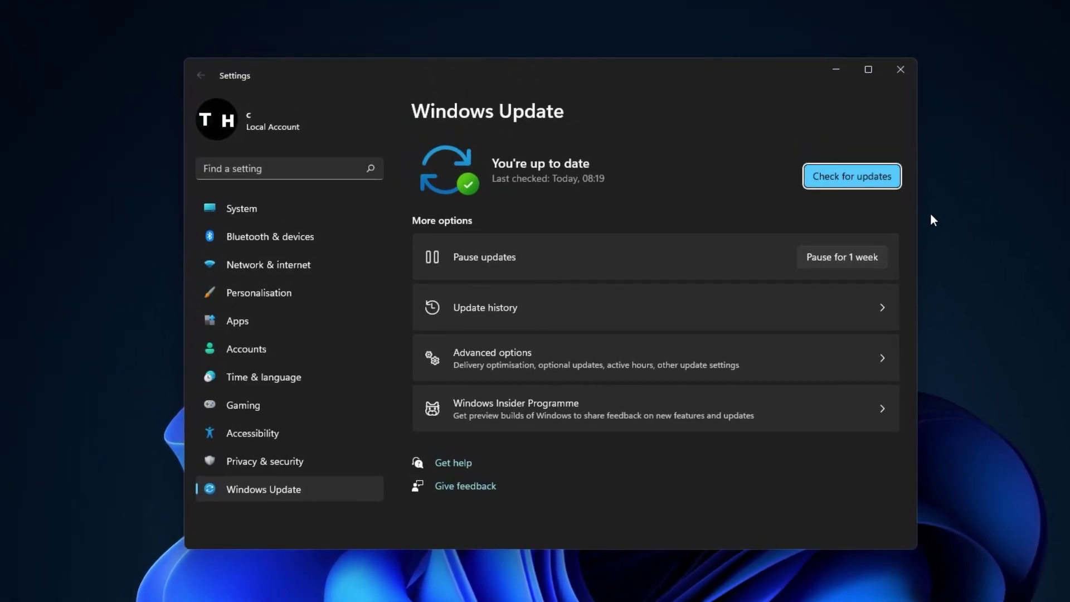
click(836, 184)
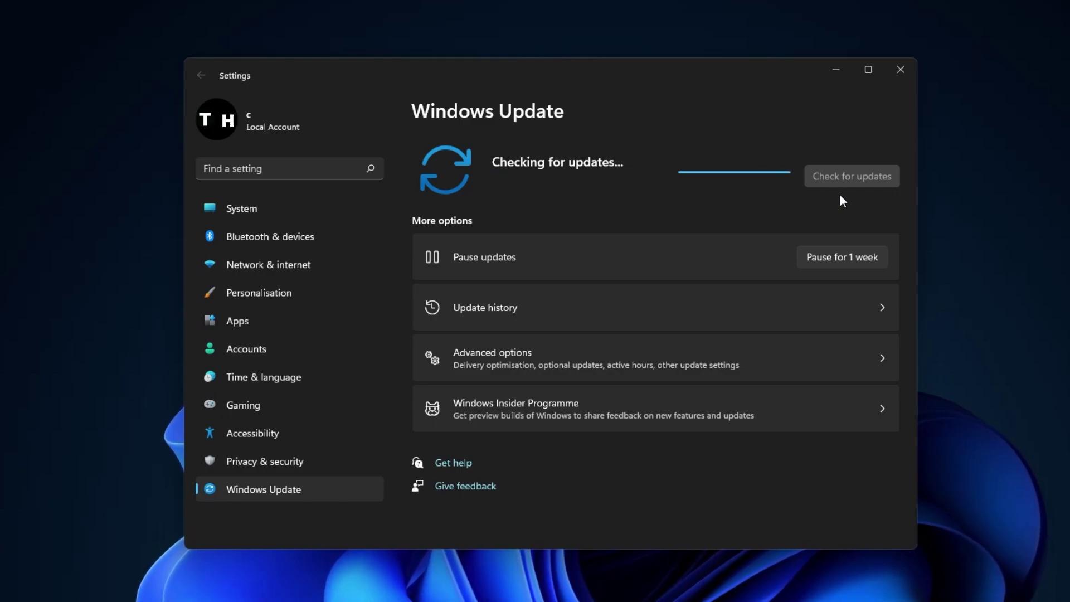
click(899, 72)
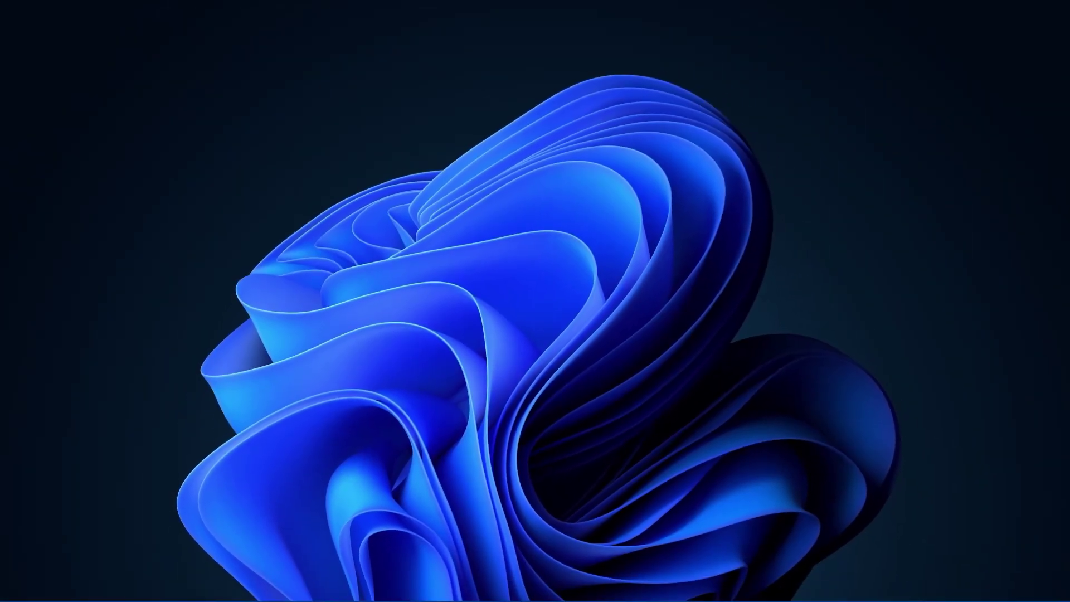
Run regedit from the Run dialog to launch Registry Editor.
key(super+r)
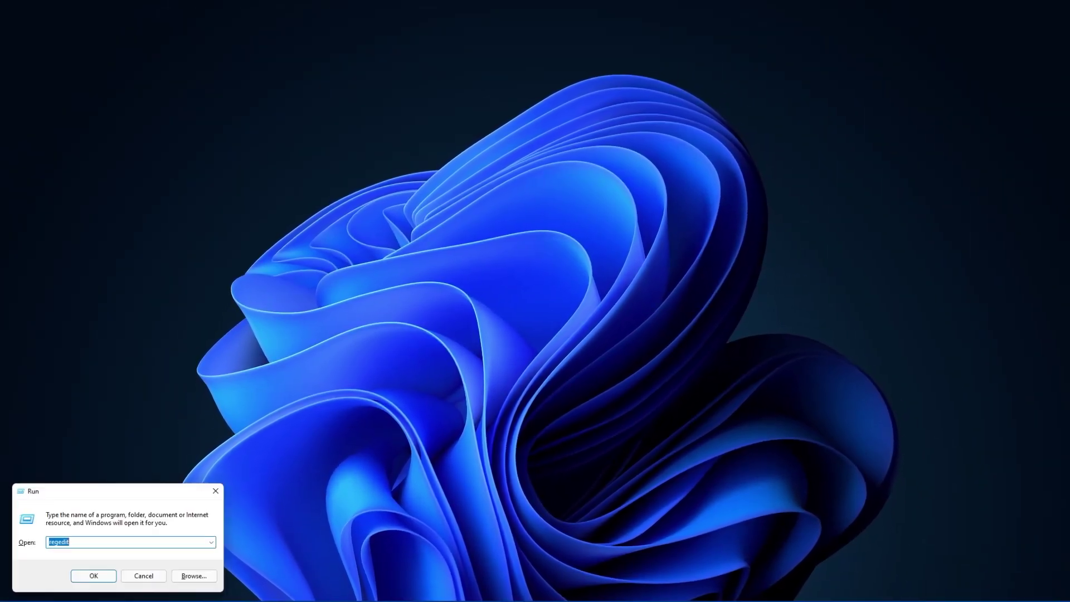
drag(157, 490, 521, 239)
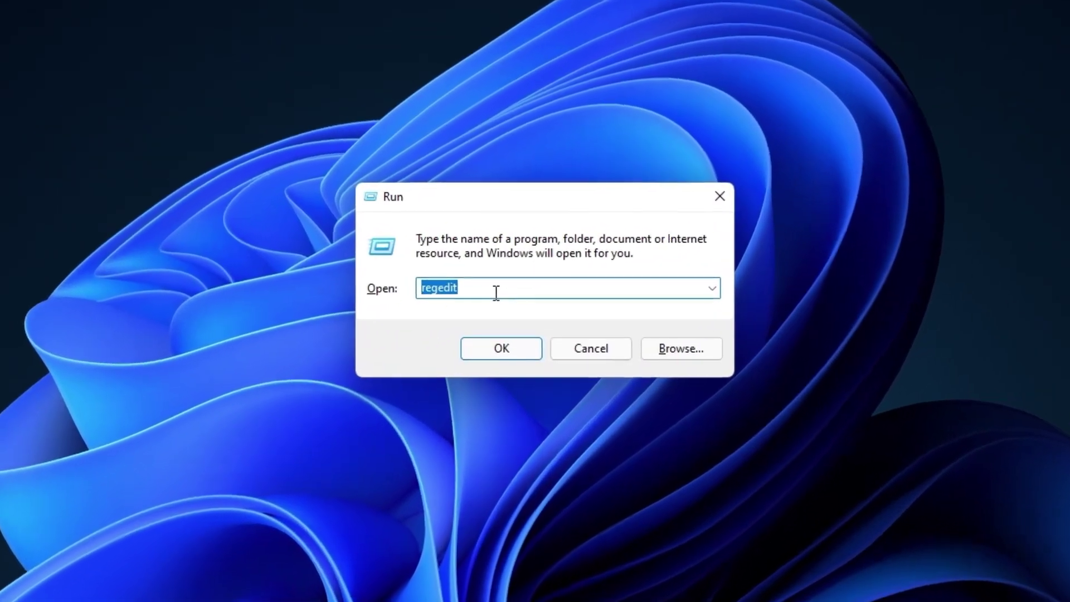
click(496, 291)
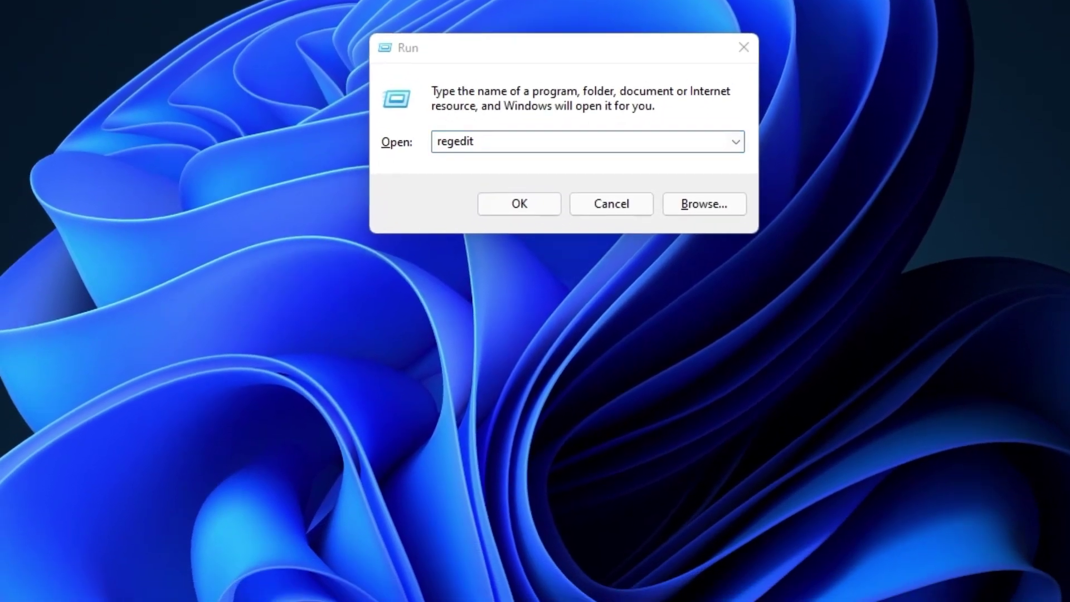
right_click(230, 597)
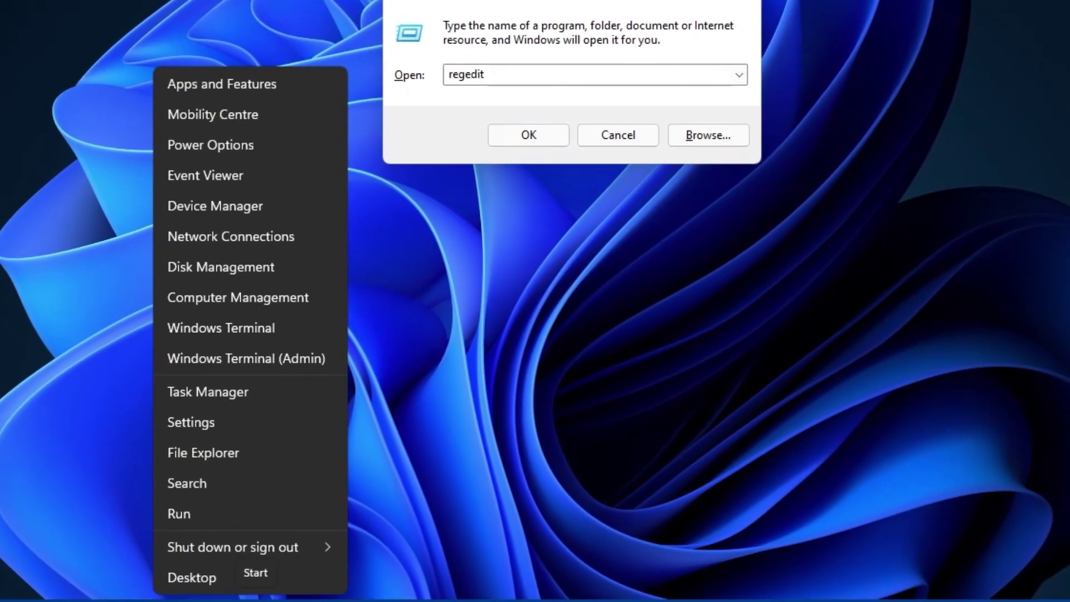
click(430, 127)
click(506, 137)
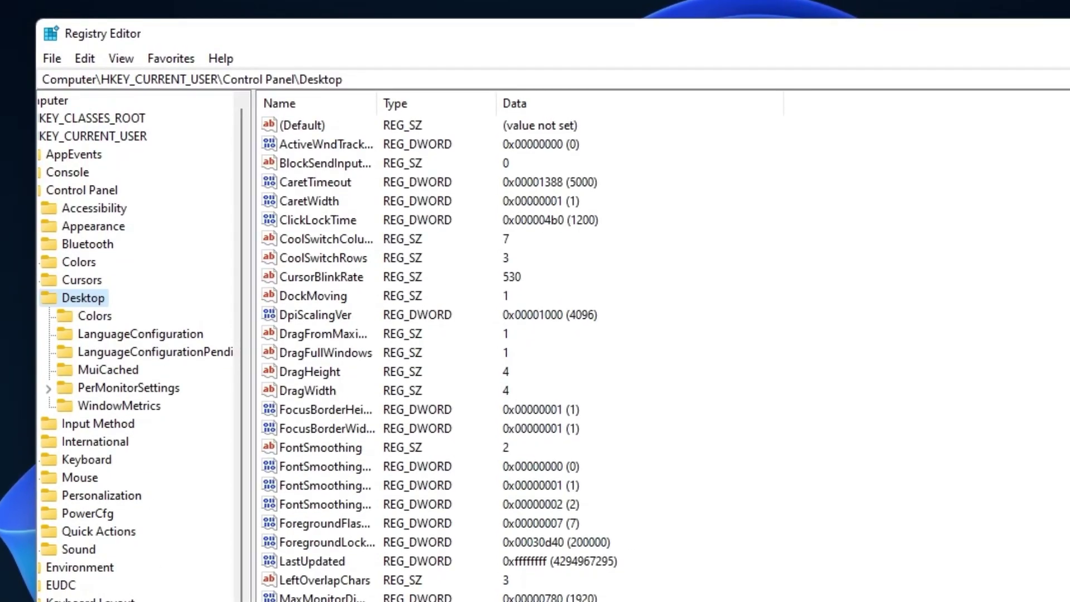
Navigate to the HKEY_CURRENT_USER\Control Panel\Desktop key and show its values.
scroll(111, 262, left, 3)
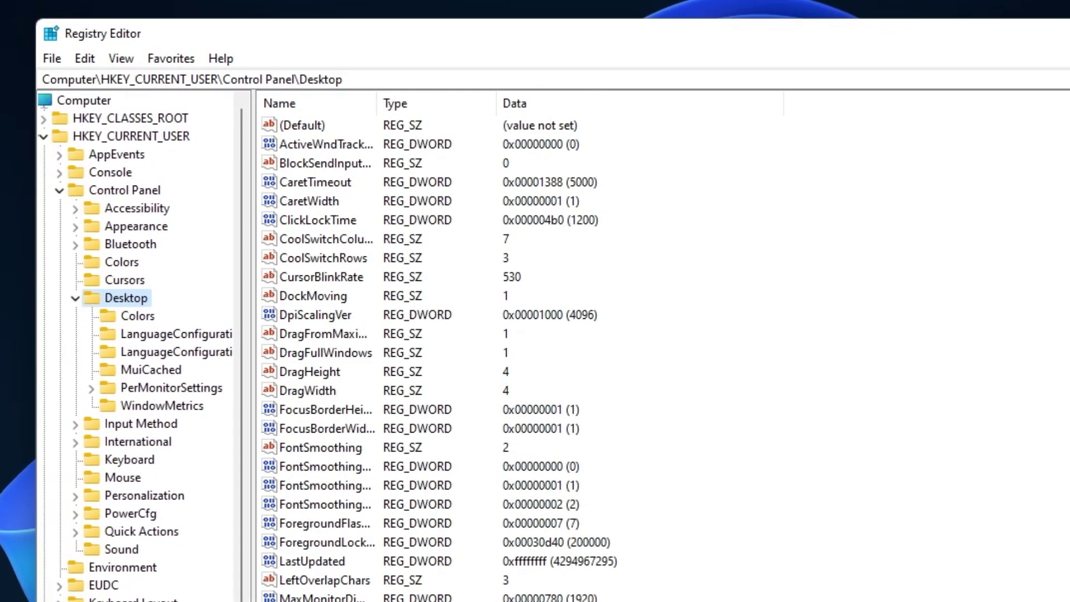
click(162, 137)
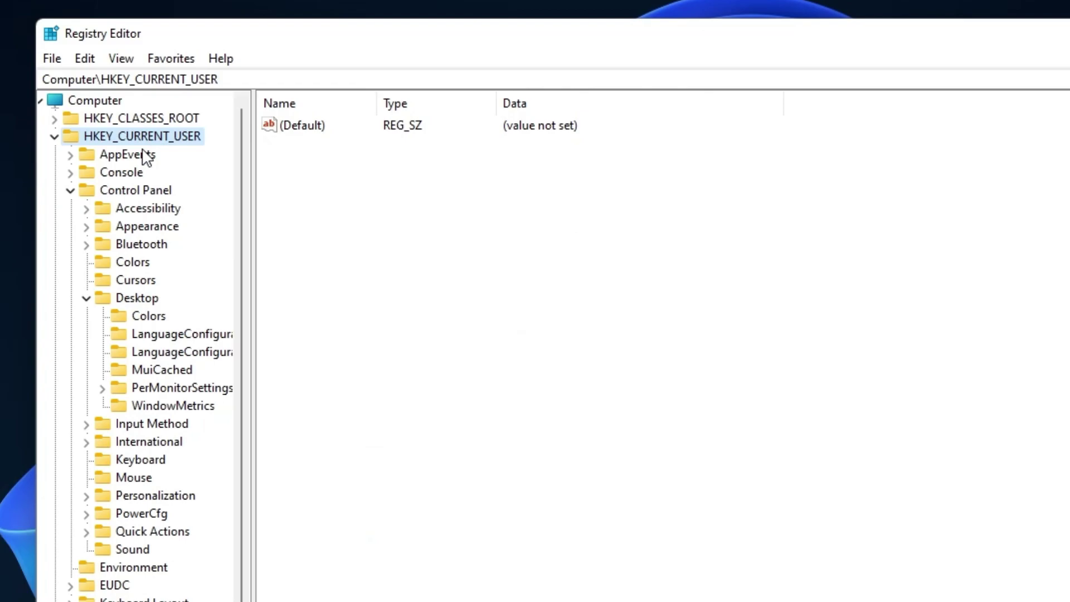
click(142, 190)
click(137, 299)
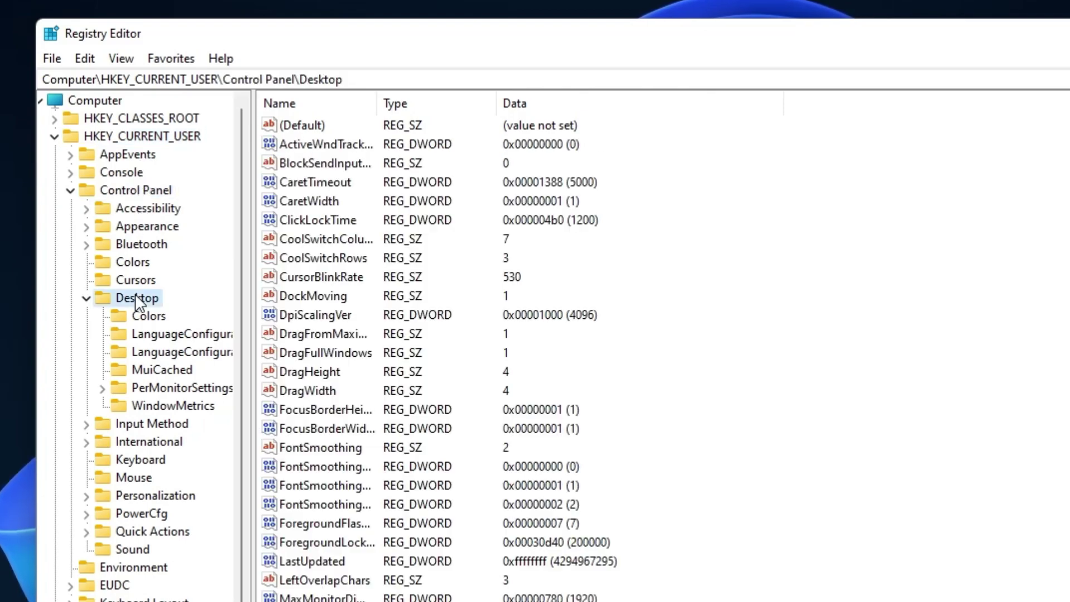
scroll(666, 508, down, 5)
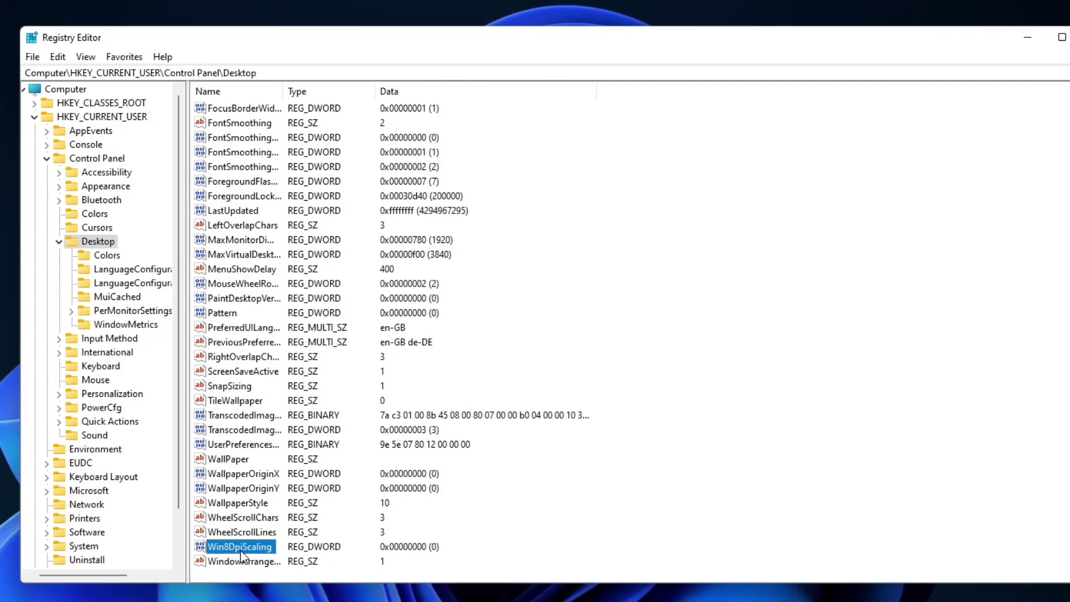
Change the Win8DpiScaling value data from 0 to 1.
right_click(241, 553)
click(328, 562)
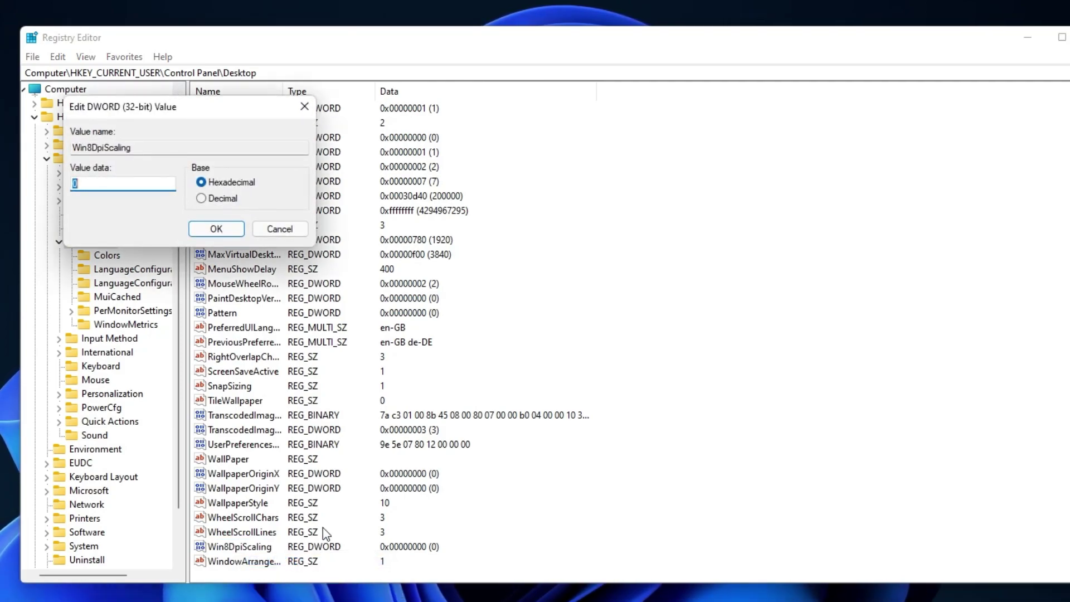
drag(206, 111, 630, 225)
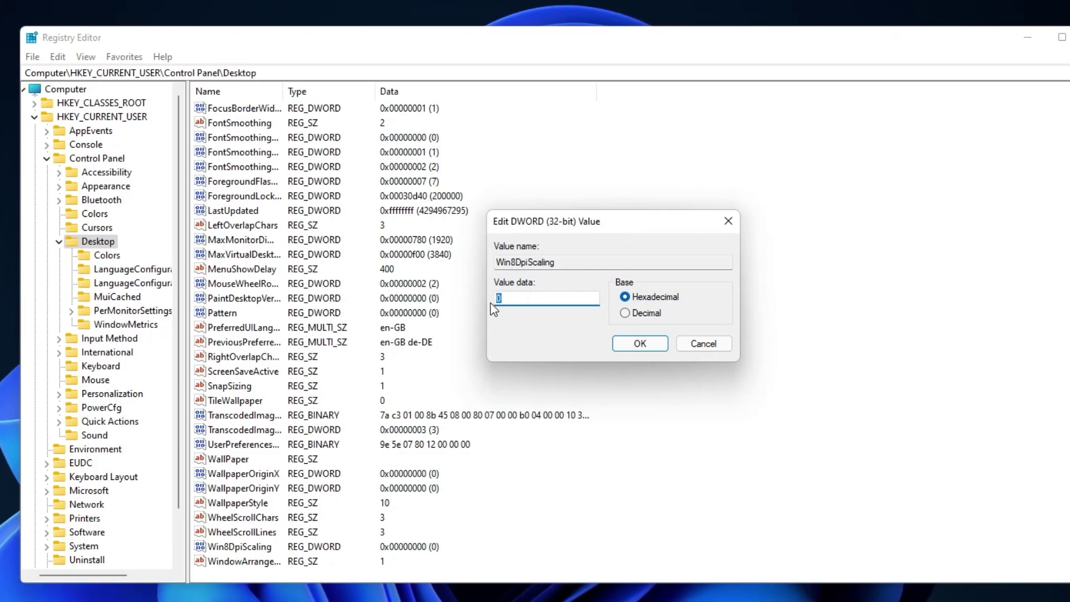
text(1)
click(625, 344)
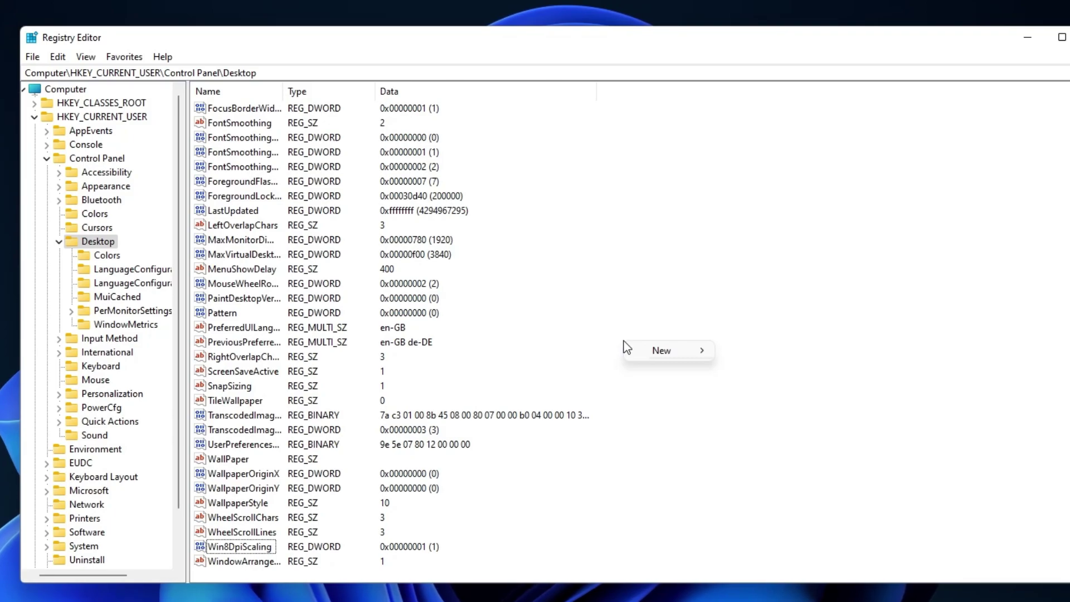
Create a DWORD (32-bit) value named LogPixels with hexadecimal data 78 in the Desktop key.
mouse_move(677, 354)
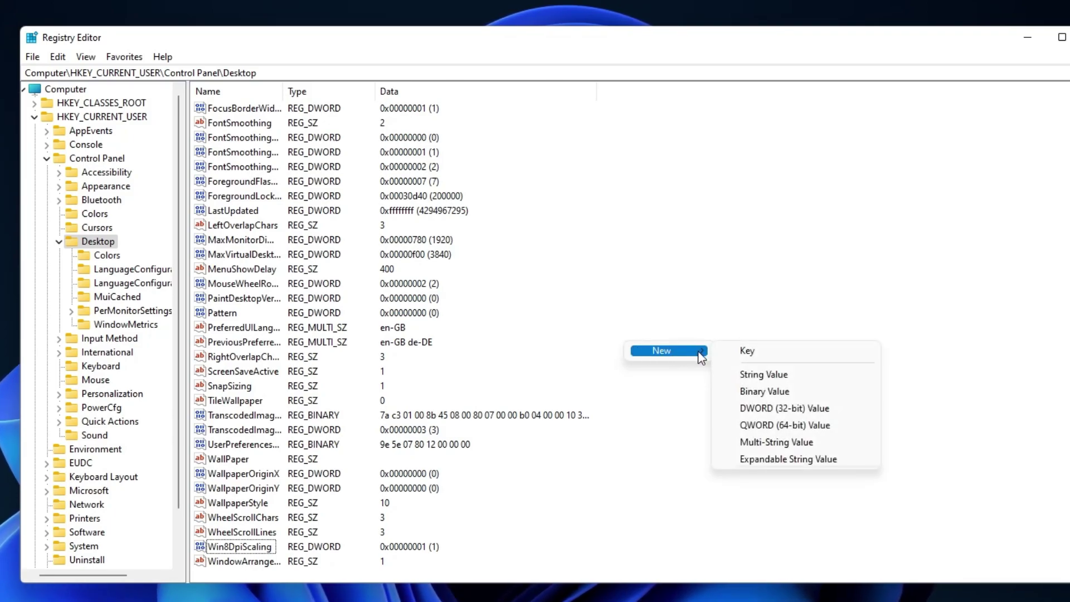
click(732, 411)
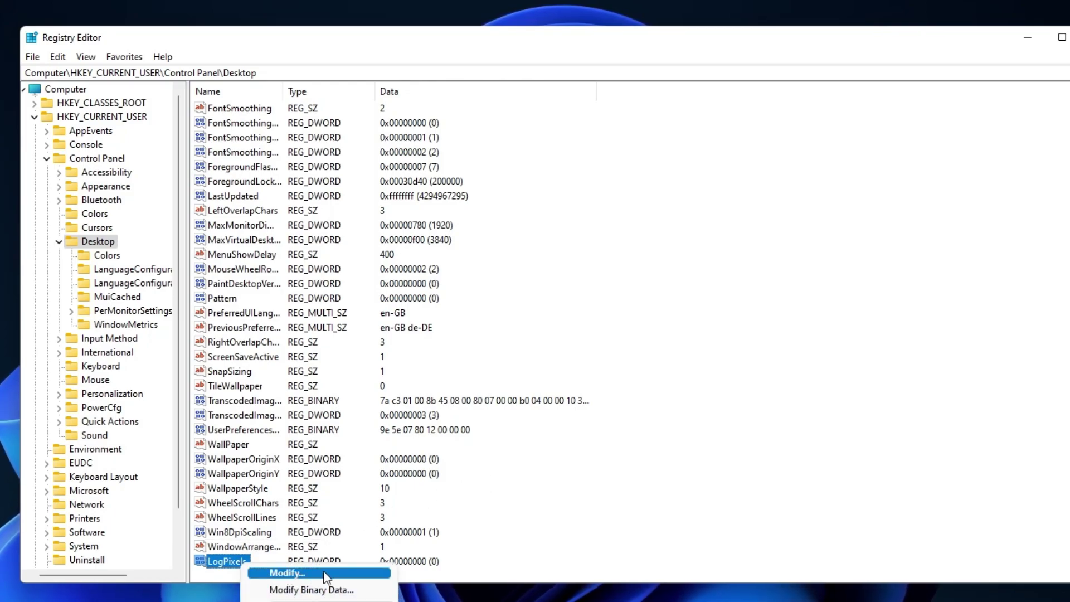
click(326, 574)
drag(174, 111, 596, 186)
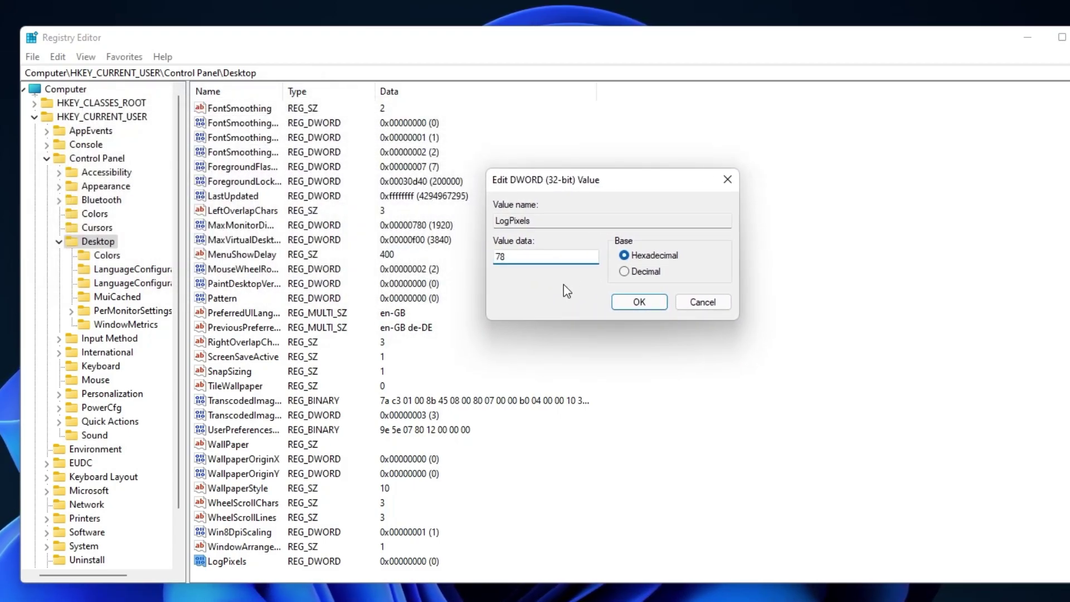
click(634, 302)
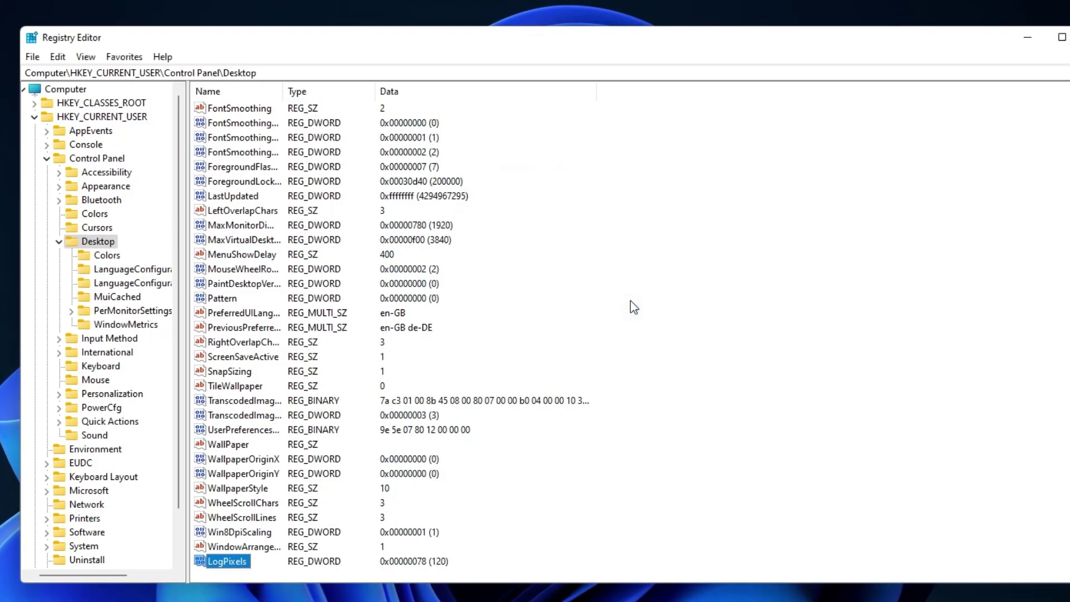